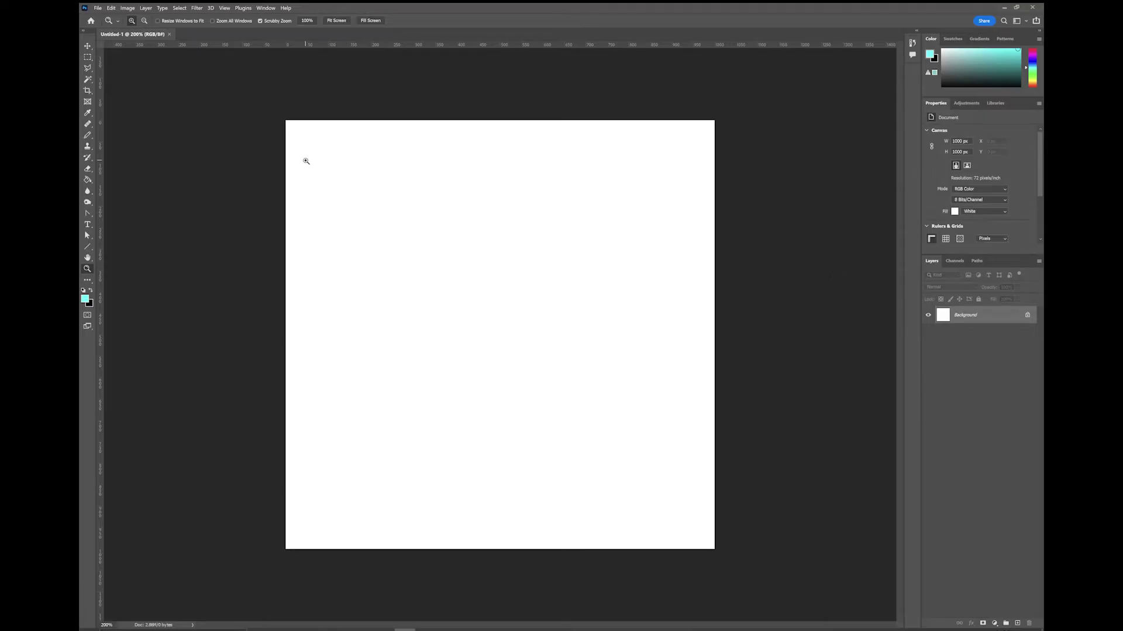
- Bucket-fill the background with the Isometric pattern, then undo that fill
left_click(87, 180)
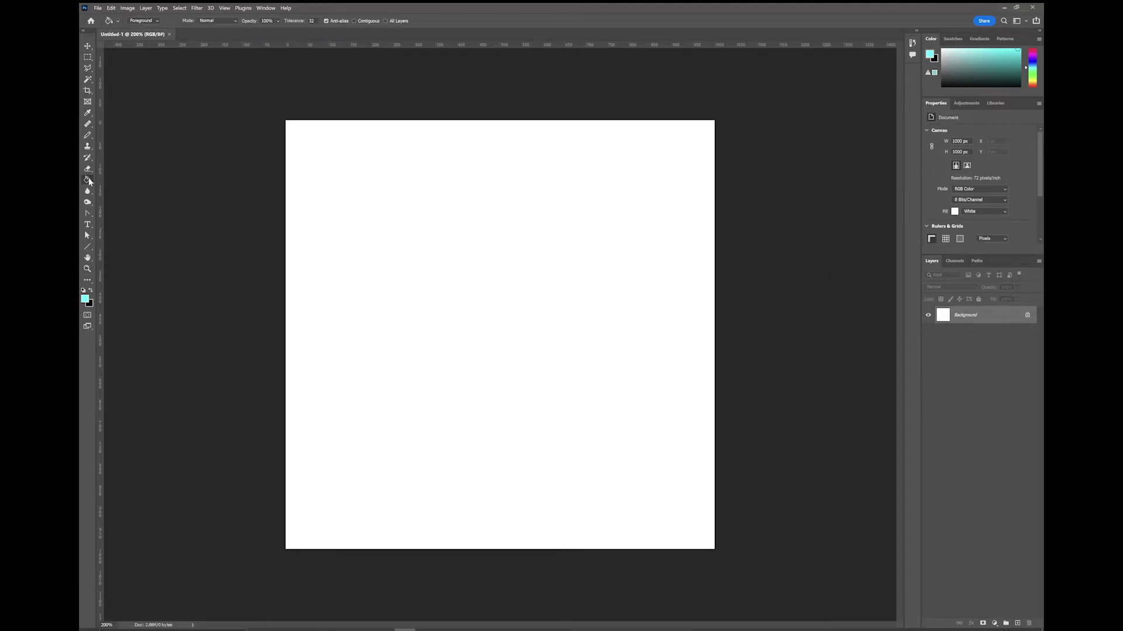
left_click(141, 22)
left_click(140, 34)
left_click(172, 22)
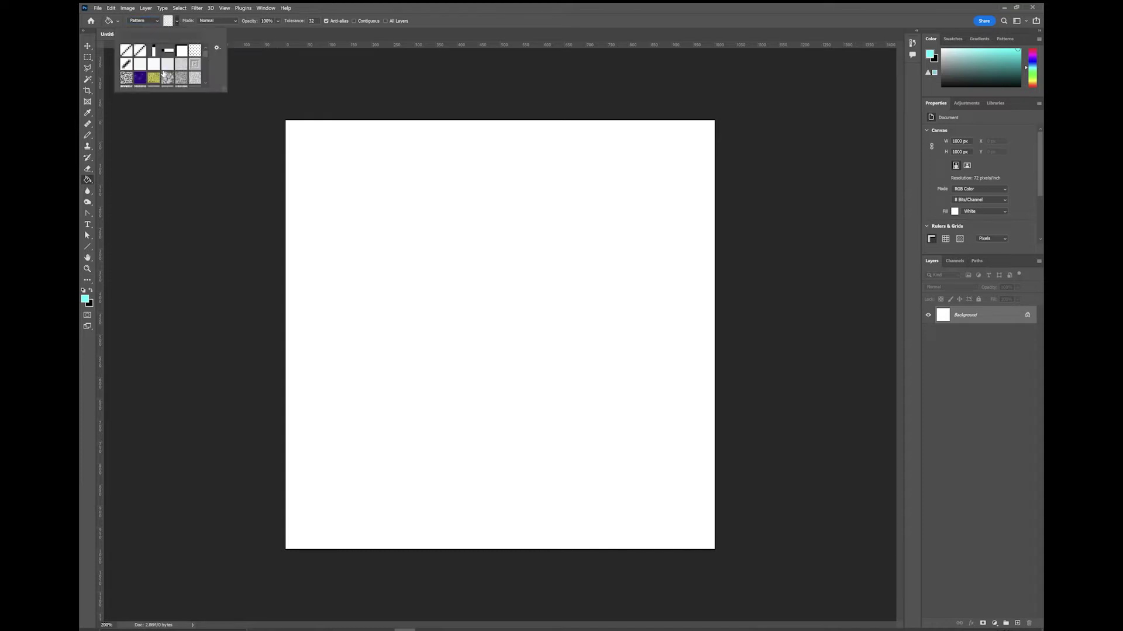
scroll(166, 48, "down", 3)
scroll(166, 61, "down", 2)
left_click(129, 79)
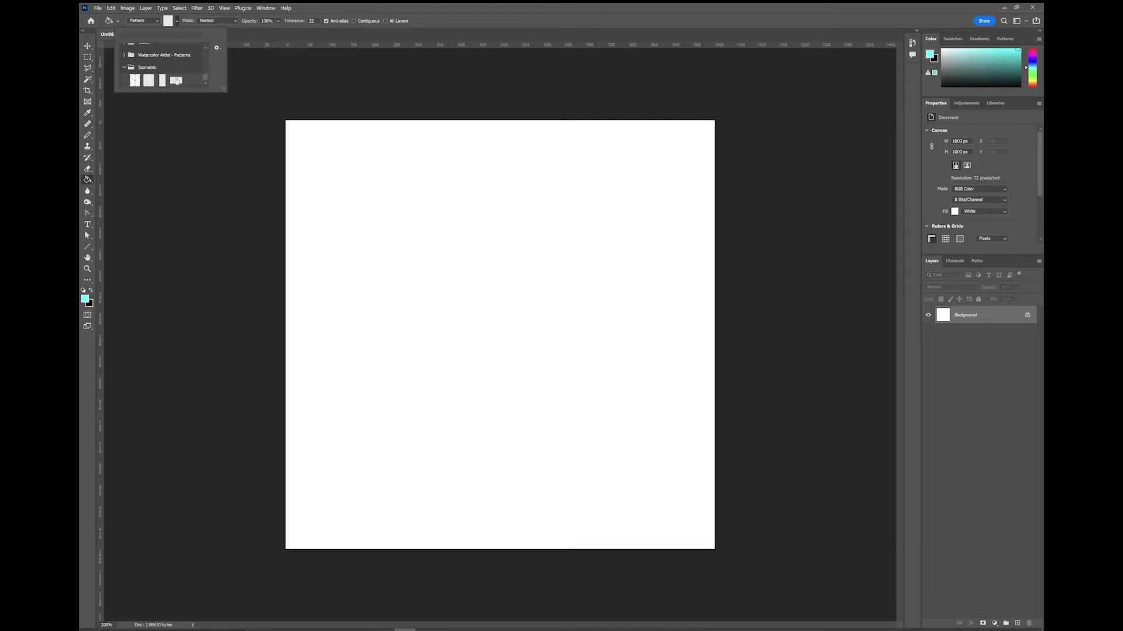
left_click(495, 184)
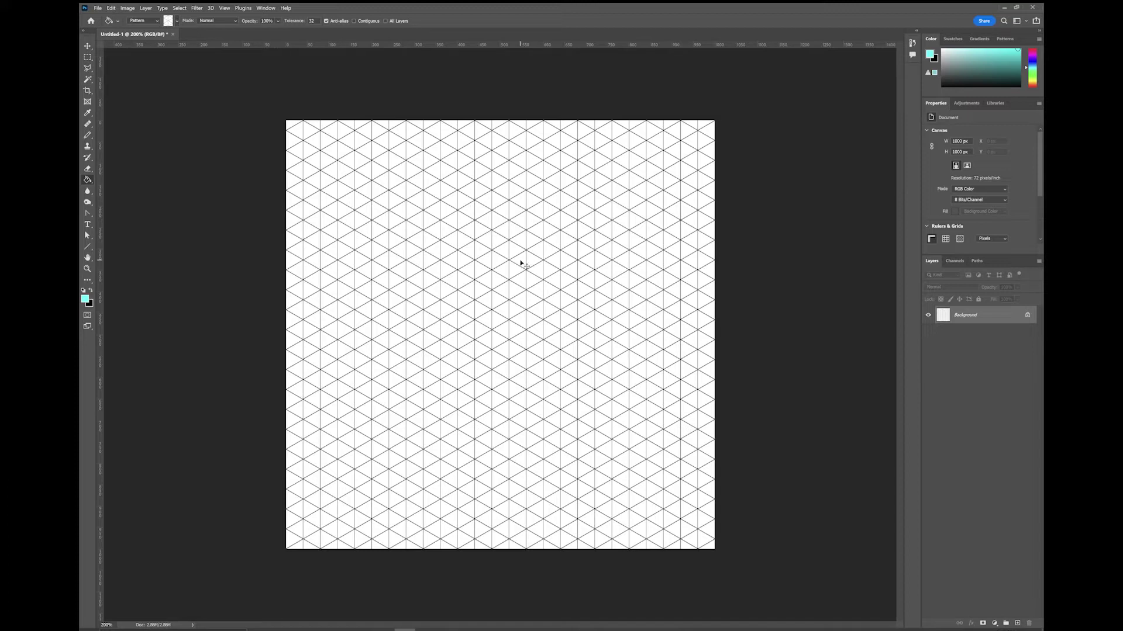
key("ctrl+z")
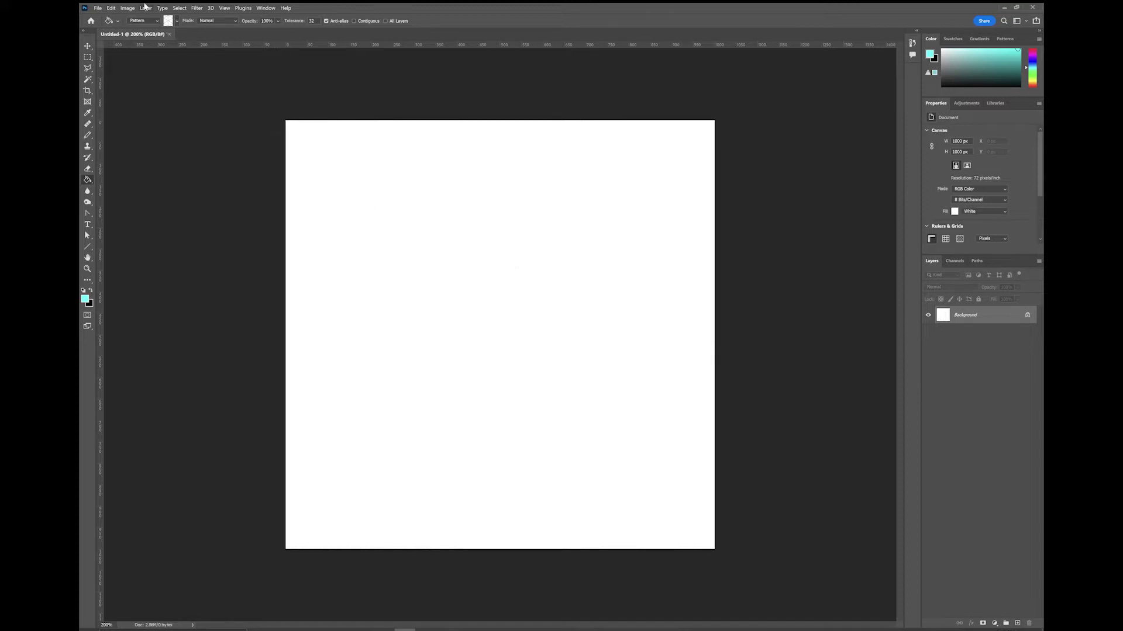
- Create a Pattern Fill 1 layer using the first Isometric grid pattern
left_click(145, 8)
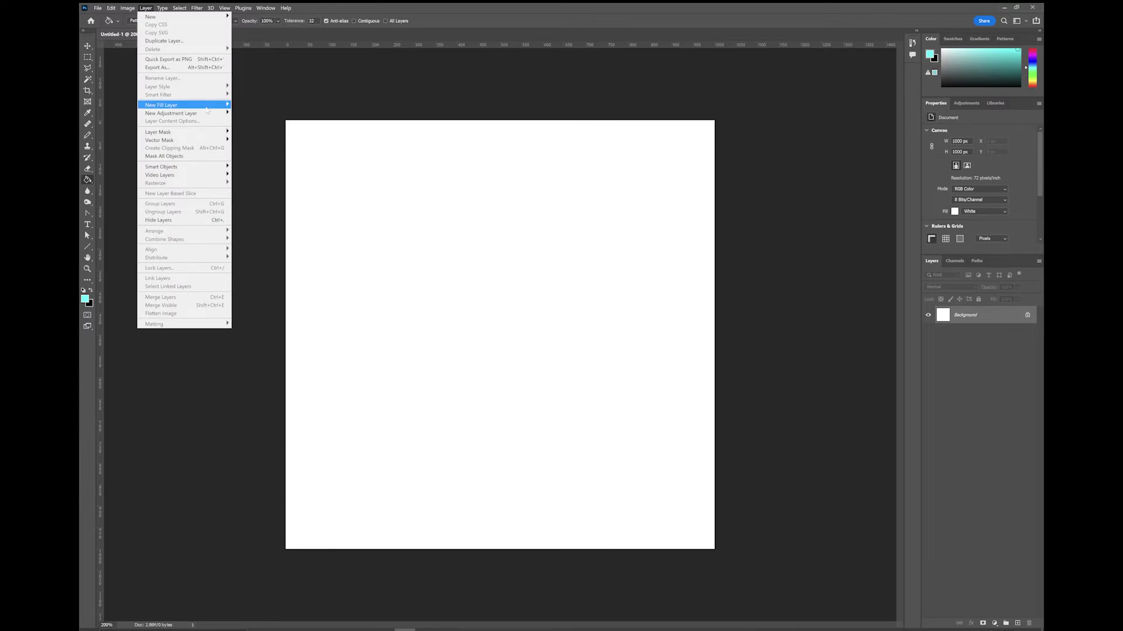
mouse_move(167, 105)
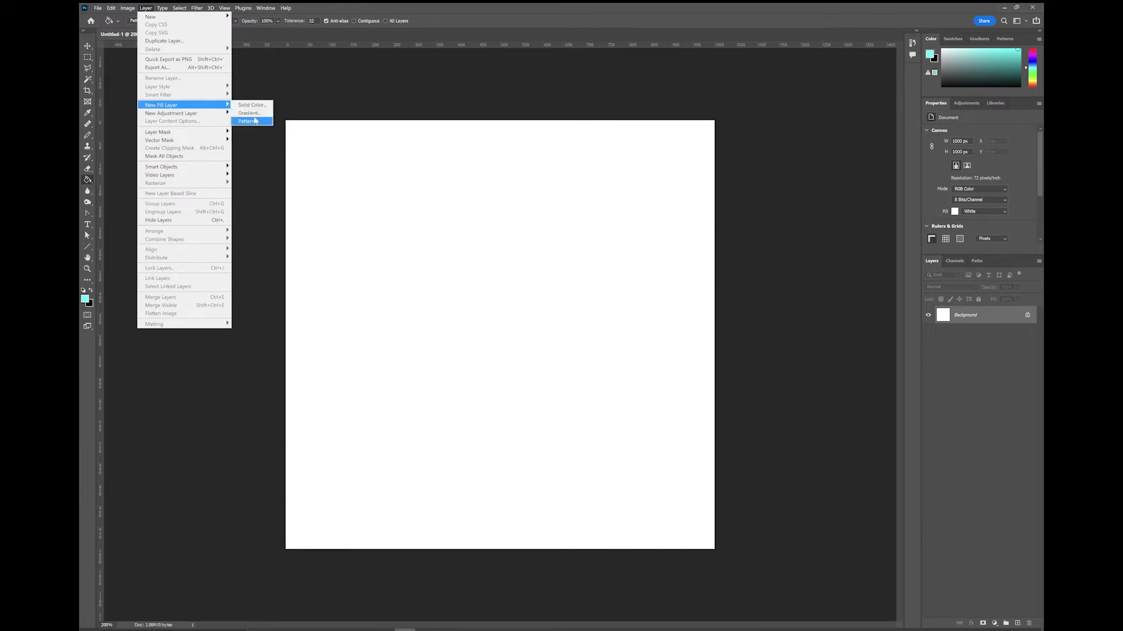
left_click(251, 122)
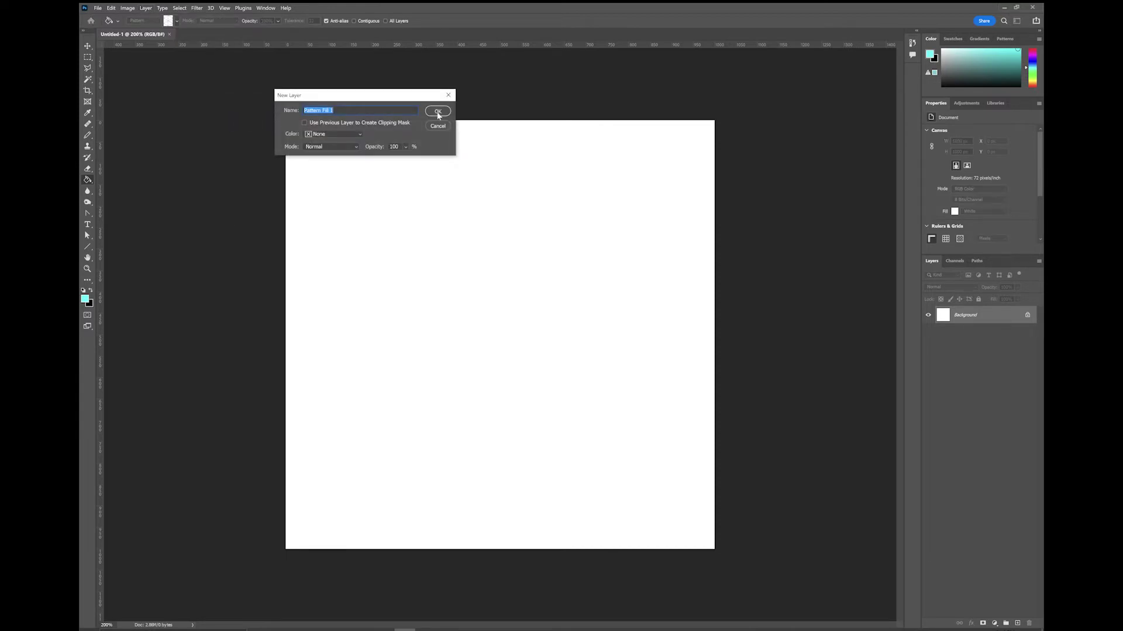
left_click(439, 112)
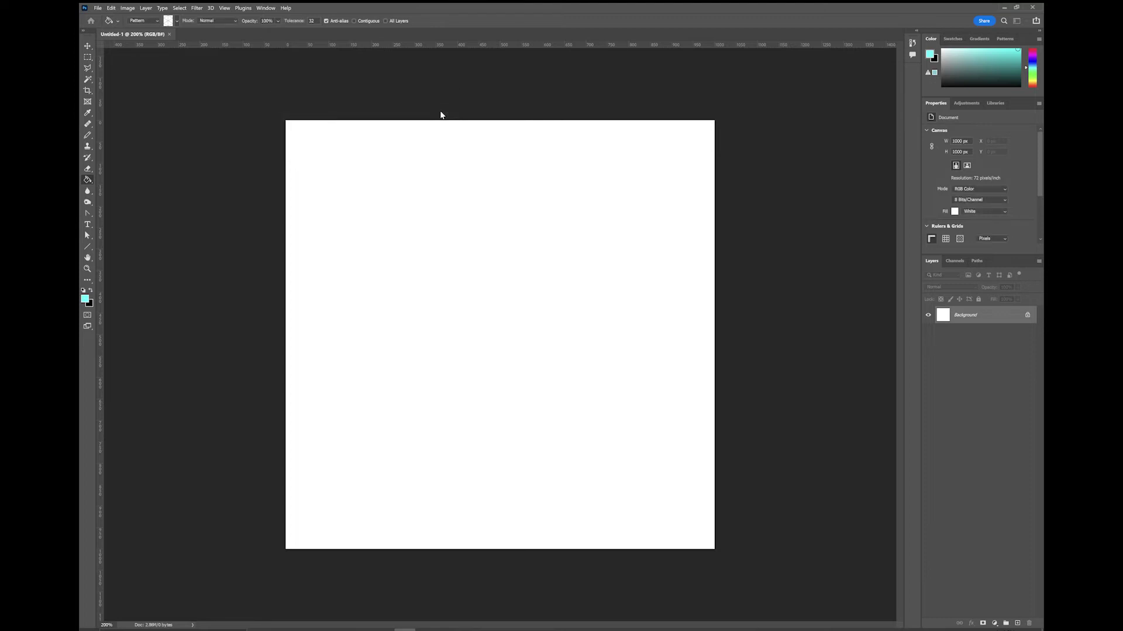
left_click(510, 202)
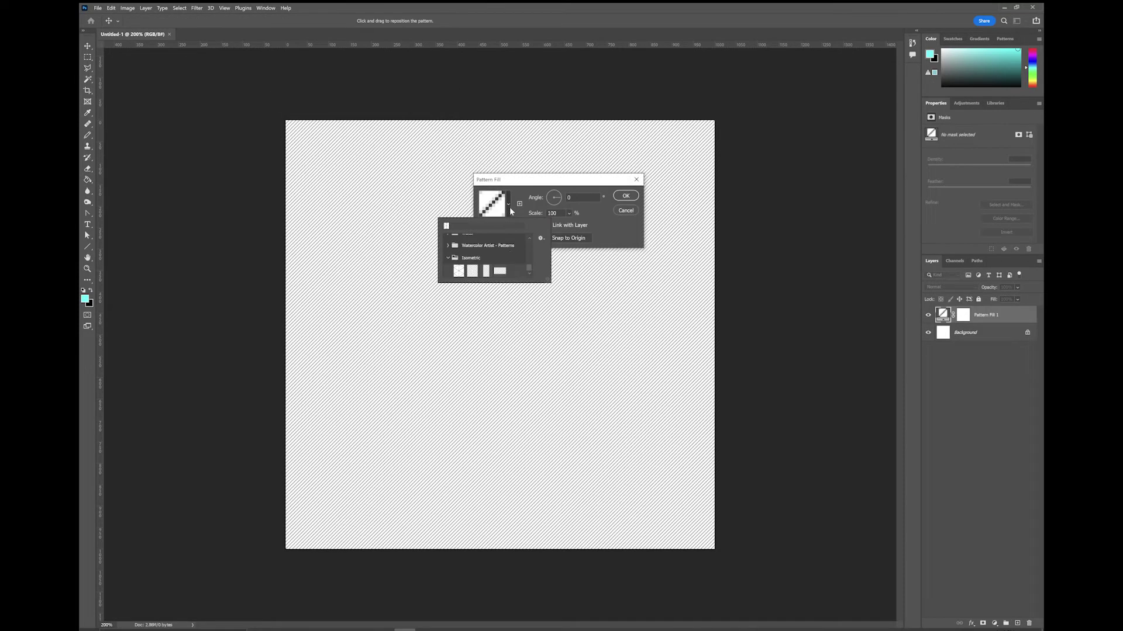
left_click(459, 270)
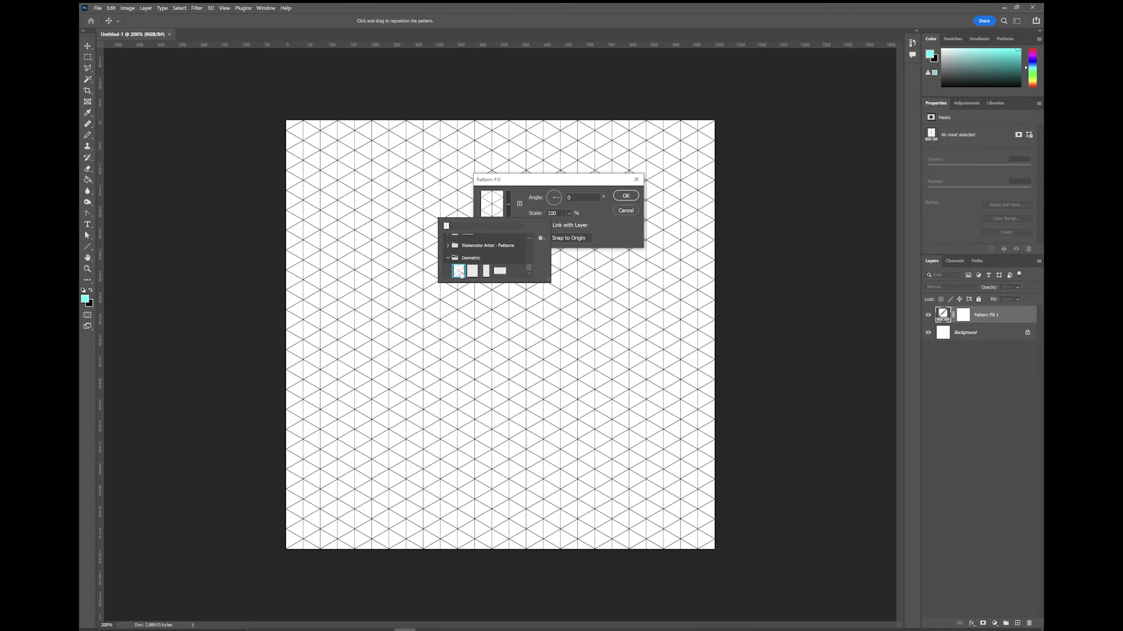
left_click(579, 224)
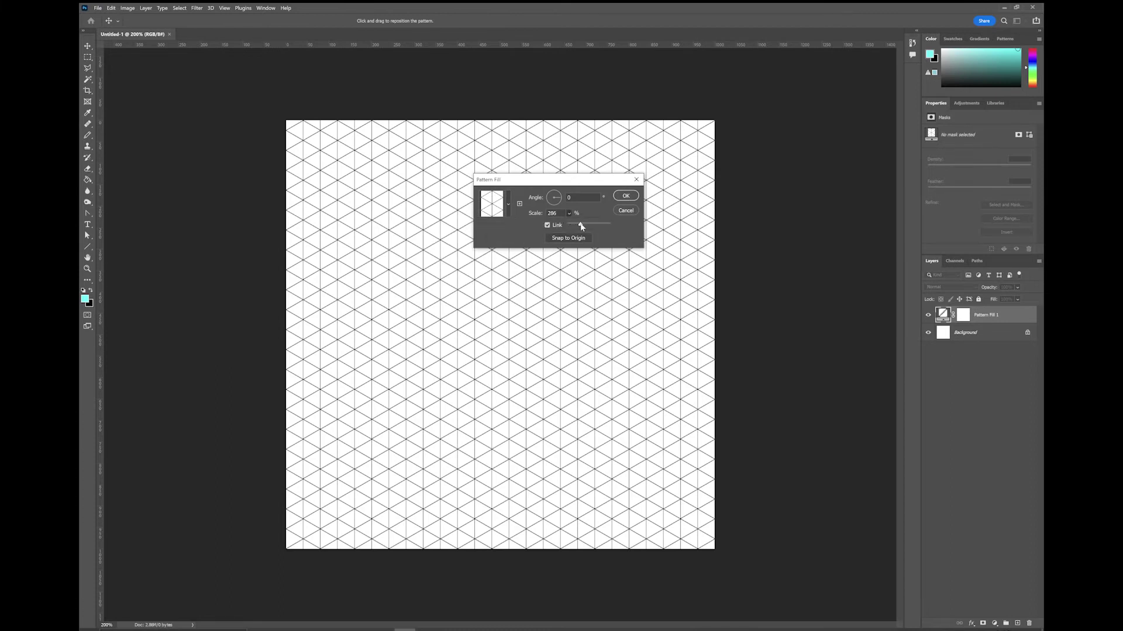
- Set the Pattern Fill scale to 67% and apply it for a finer isometric grid
left_click_drag(572, 228, 571, 227)
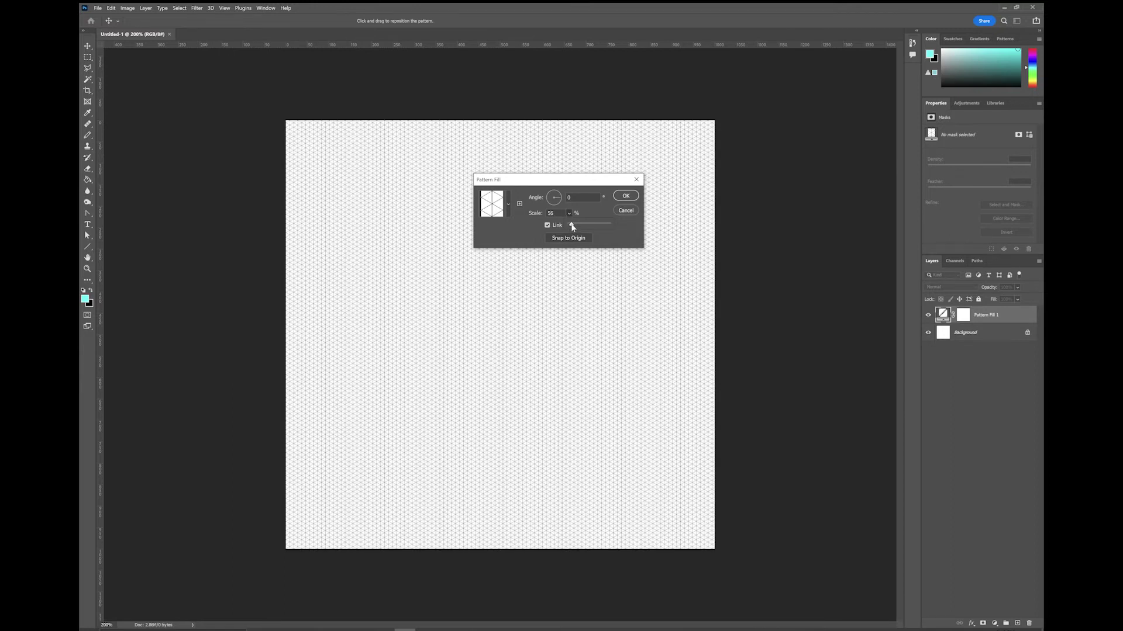
left_click_drag(571, 226, 573, 226)
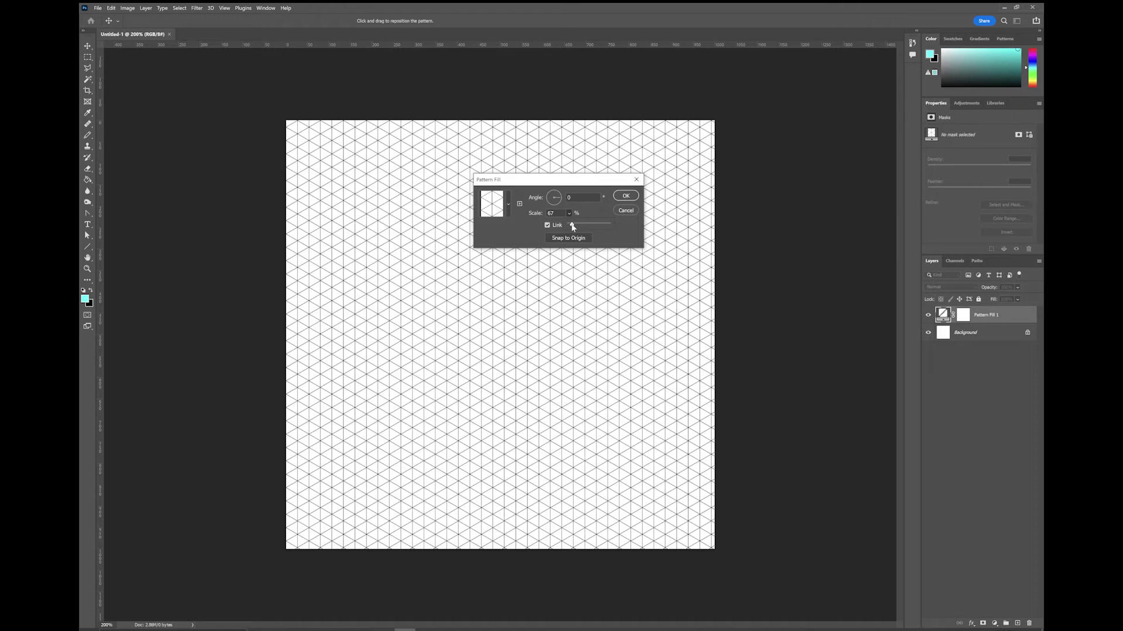
key("Return")
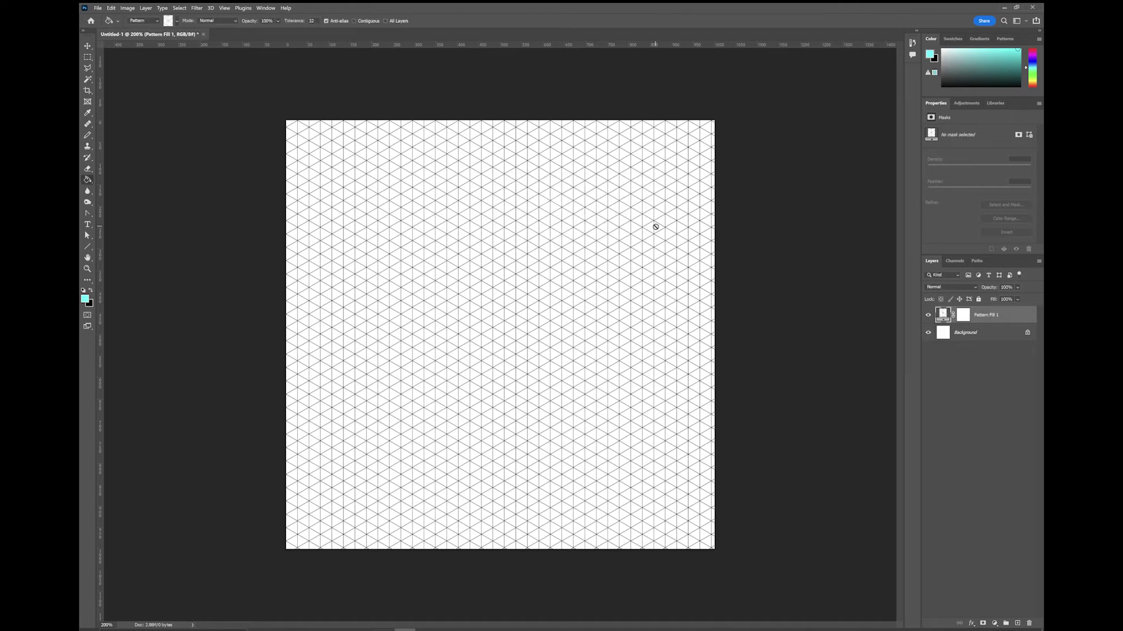